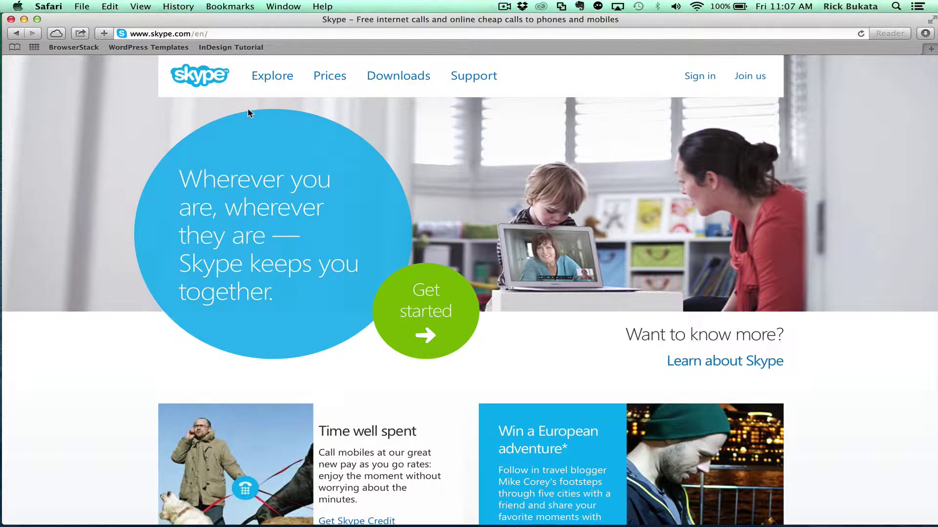
Download Skype for Mac from the Skype website's computer downloads page
left_click(401, 78)
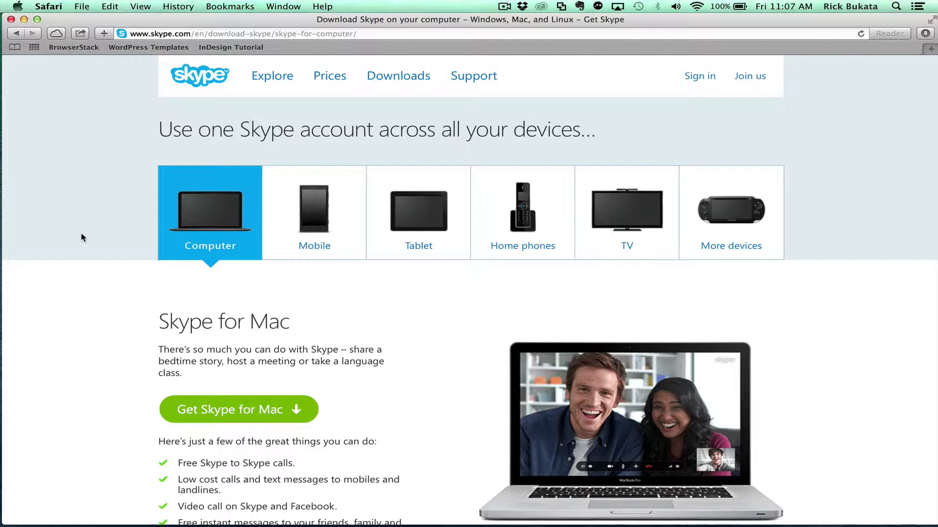
scroll(81, 233, "down", 3)
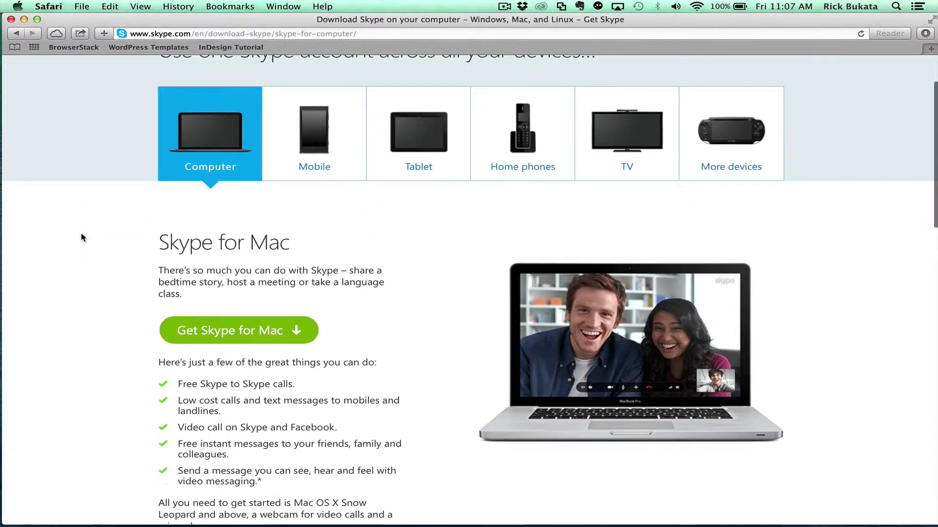
left_click(242, 332)
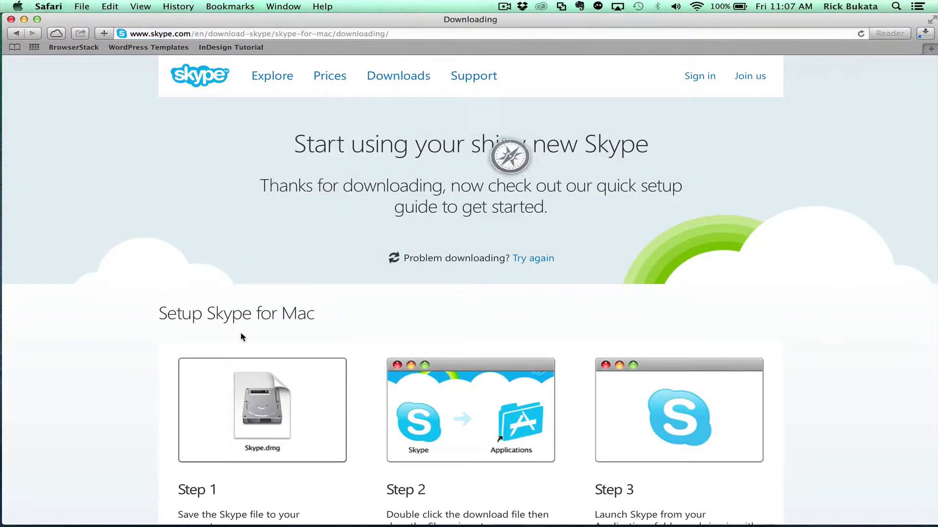
Open the downloaded Skype_6.14.60.351.dmg disk image
mouse_move(533, 525)
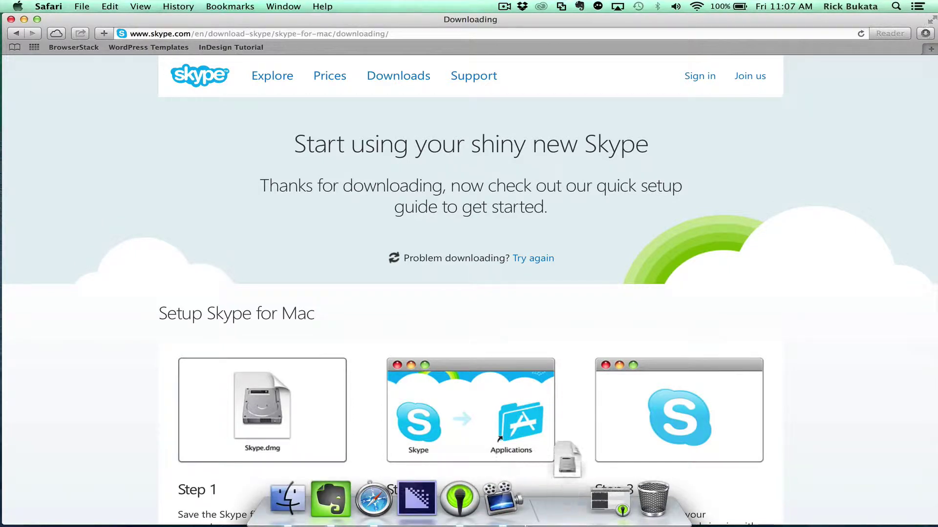
left_click(567, 506)
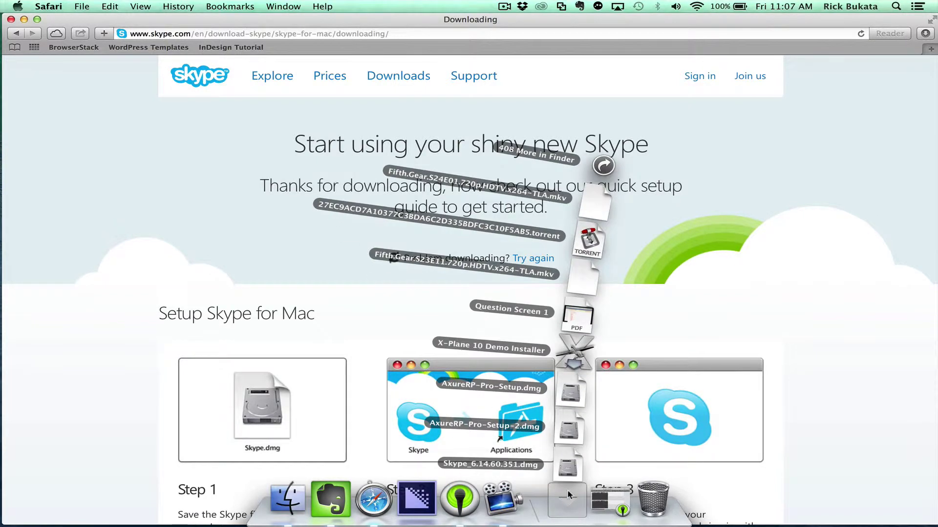
left_click(567, 470)
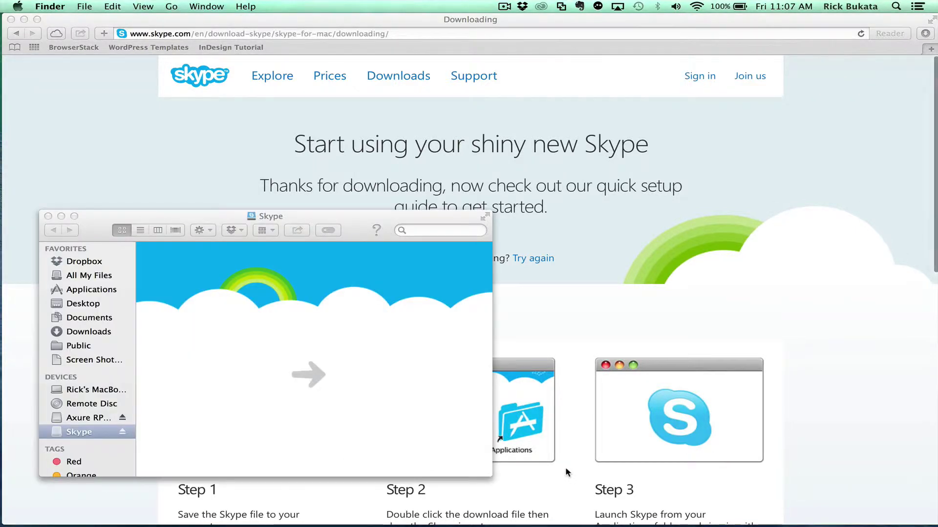
Install Skype by copying it into the Applications folder, and minimize the browser window
left_click_drag(188, 219, 339, 105)
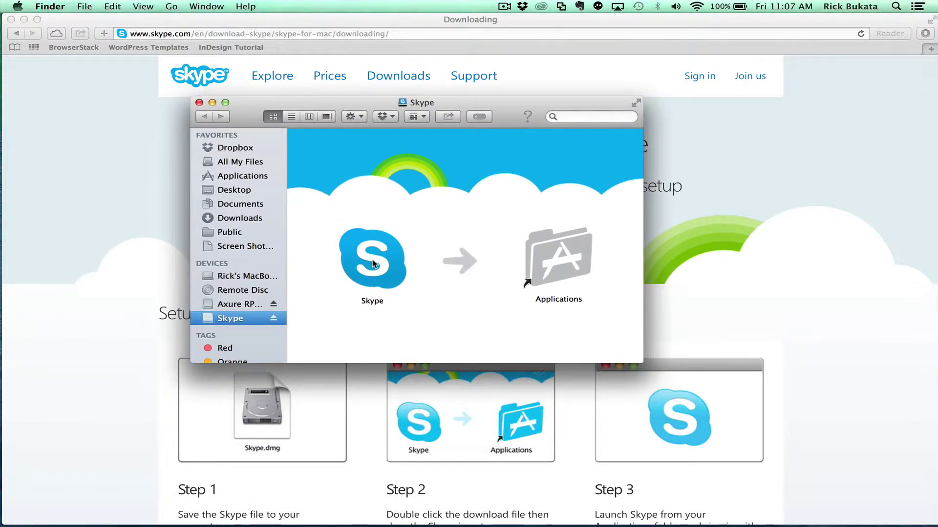
left_click_drag(373, 264, 566, 268)
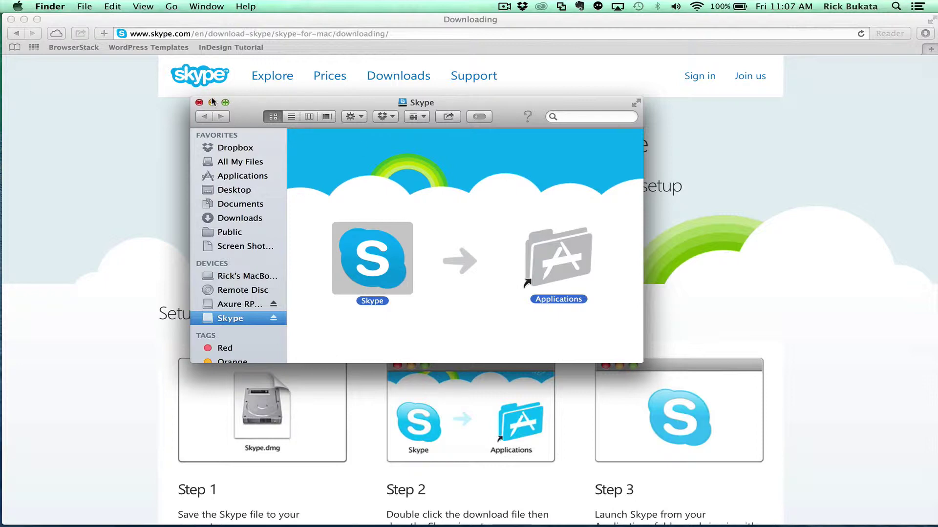
left_click(23, 20)
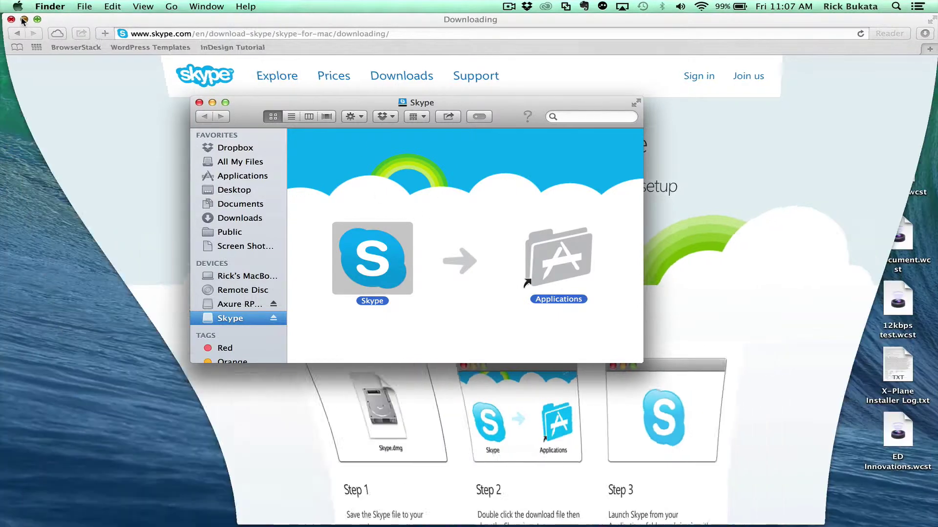
mouse_move(327, 526)
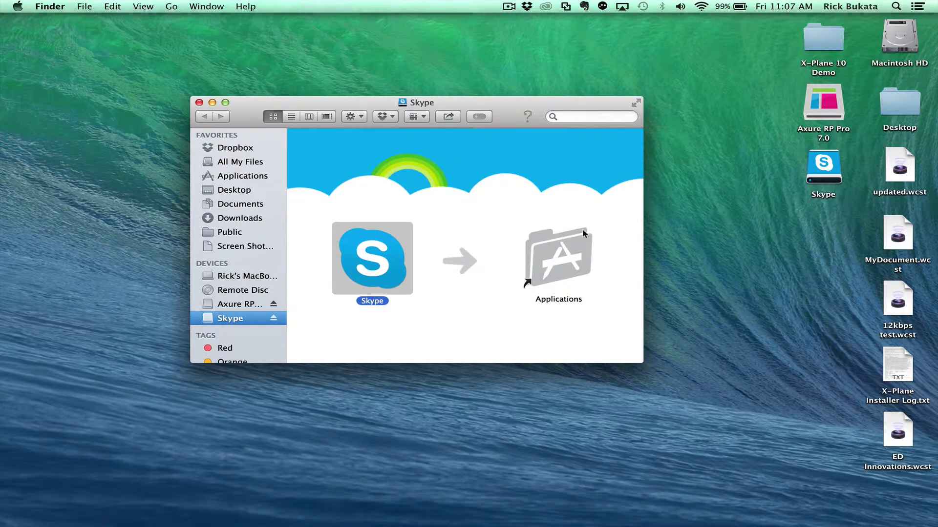
left_click(562, 245)
double_click(559, 258)
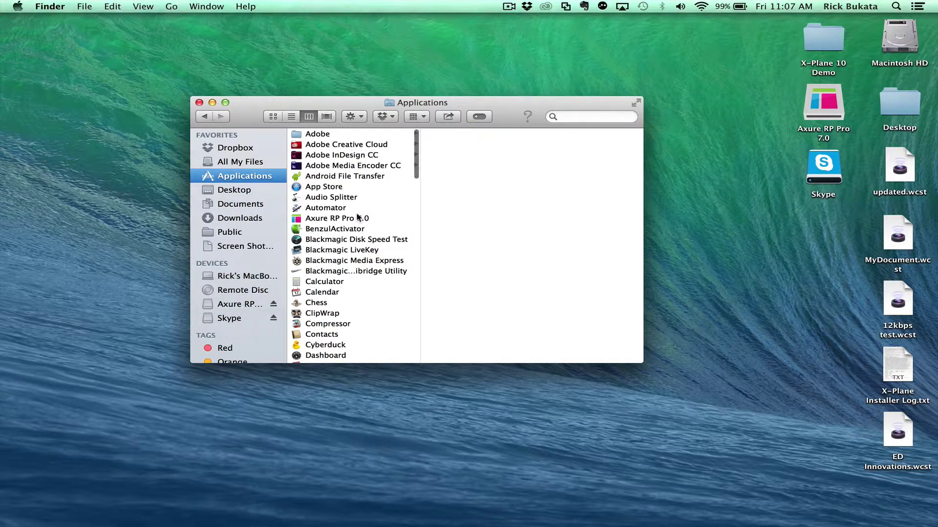
scroll(357, 216, "down", 5)
scroll(356, 212, "up", 5)
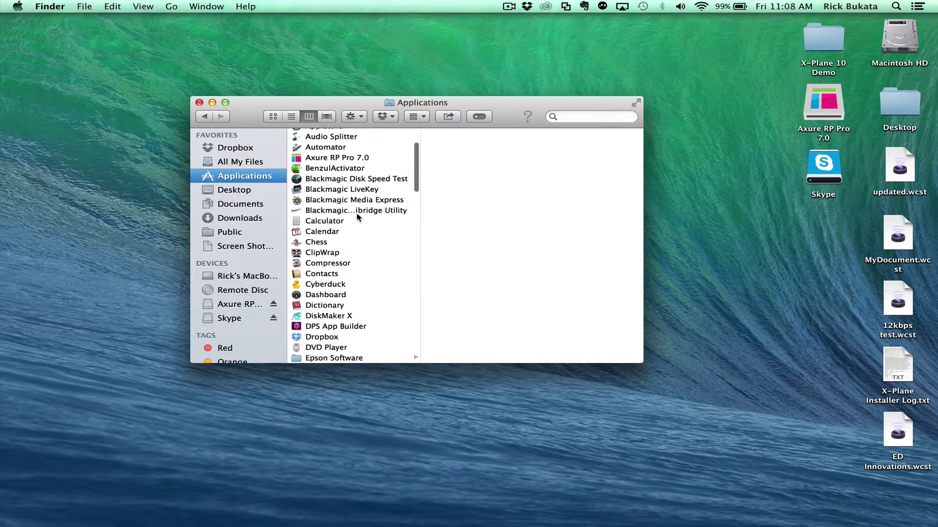
key("super+bracketleft")
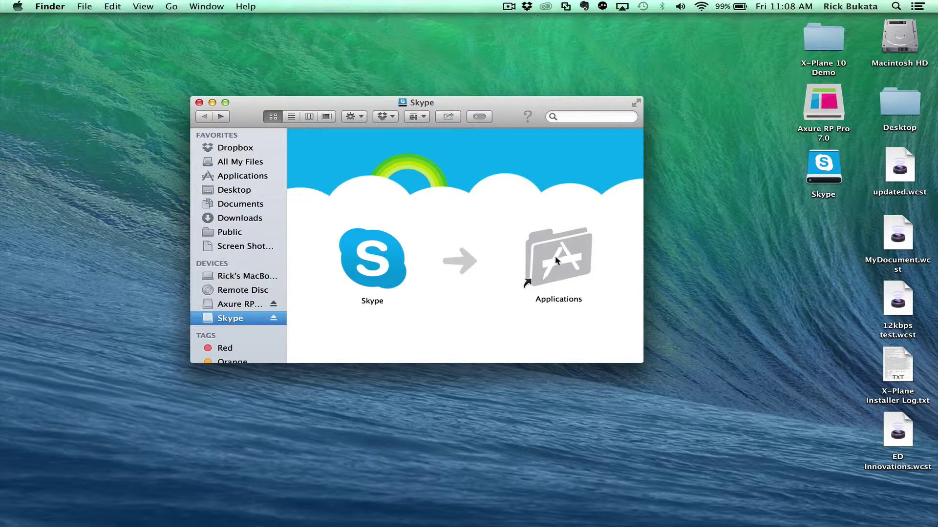
Find Skype in the Applications folder, add it to the Dock, and close the folder window
double_click(555, 256)
scroll(339, 244, "down", 10)
scroll(338, 244, "down", 20)
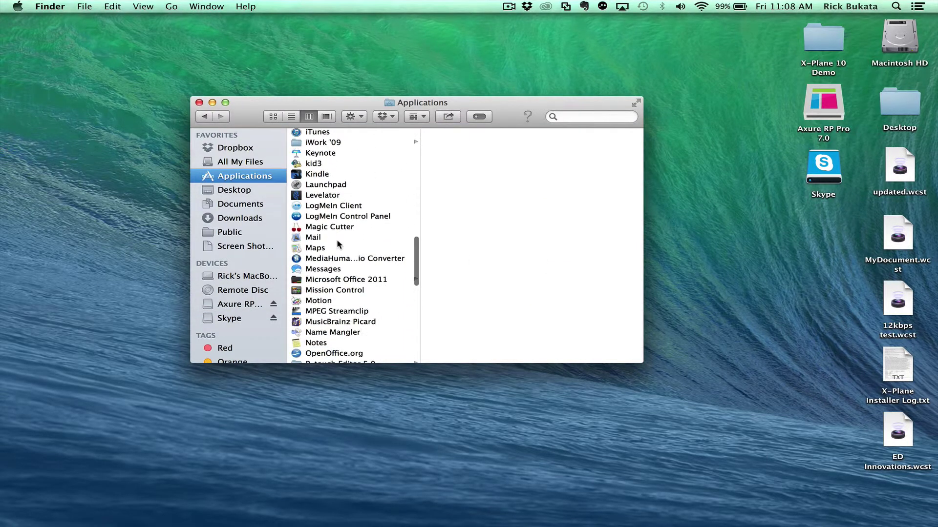
scroll(338, 245, "down", 2)
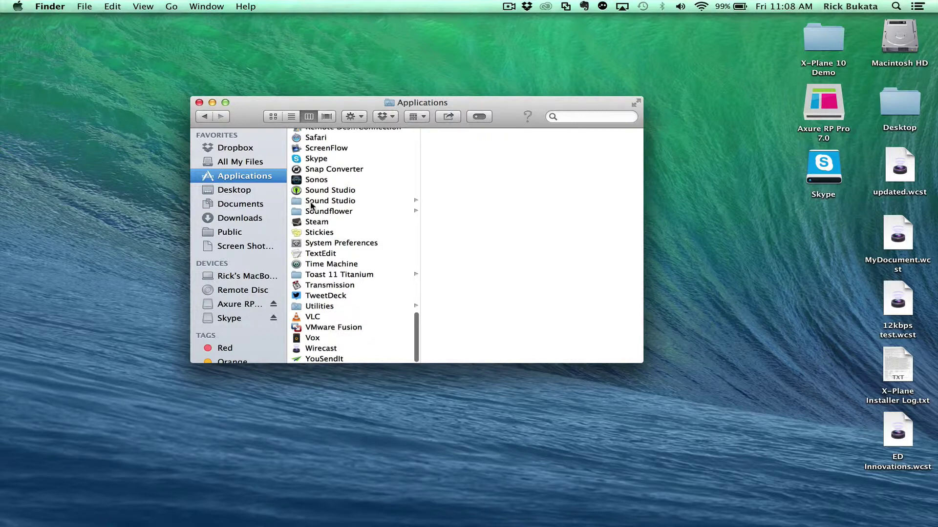
scroll(313, 205, "up", 2)
left_click(313, 180)
scroll(312, 180, "up", 4)
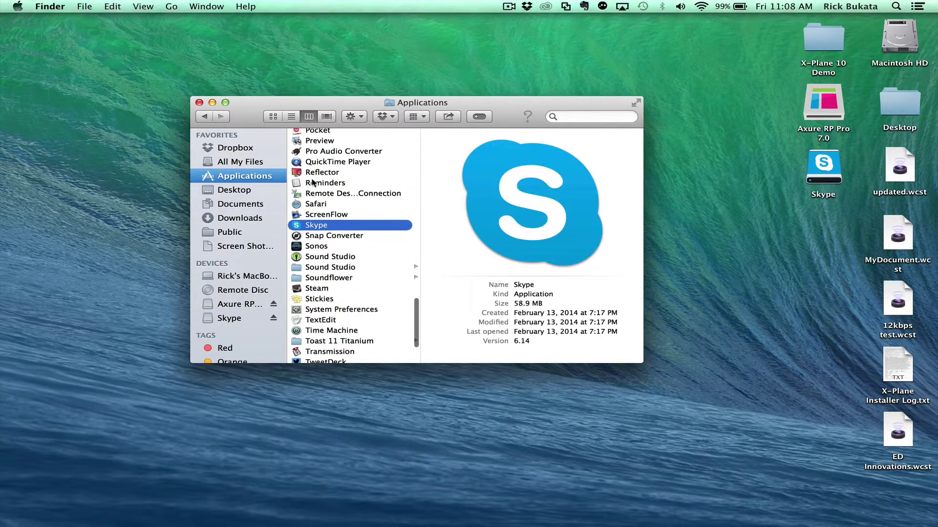
left_click_drag(319, 226, 420, 506)
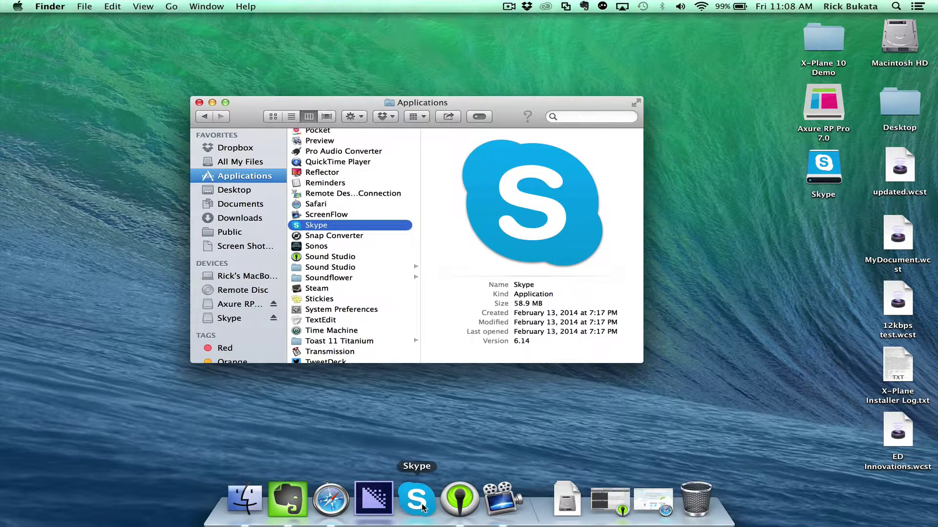
left_click(199, 103)
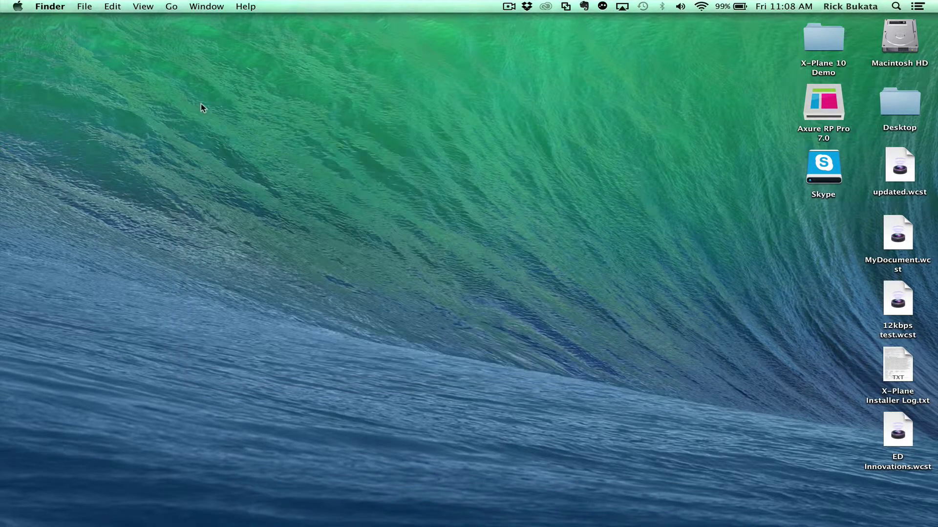
Launch Skype from the Dock, allow the downloaded application to open, and move its window toward the middle of the desktop
mouse_move(418, 521)
left_click(417, 500)
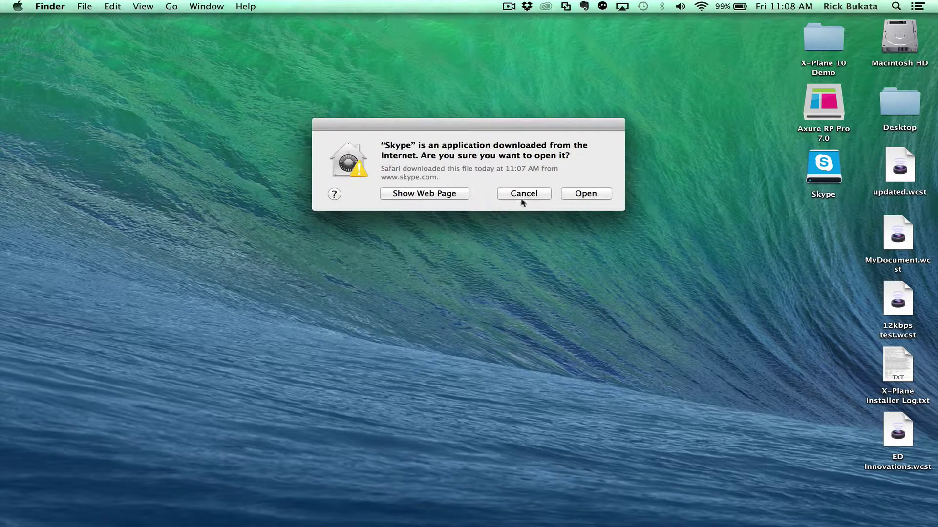
left_click(593, 194)
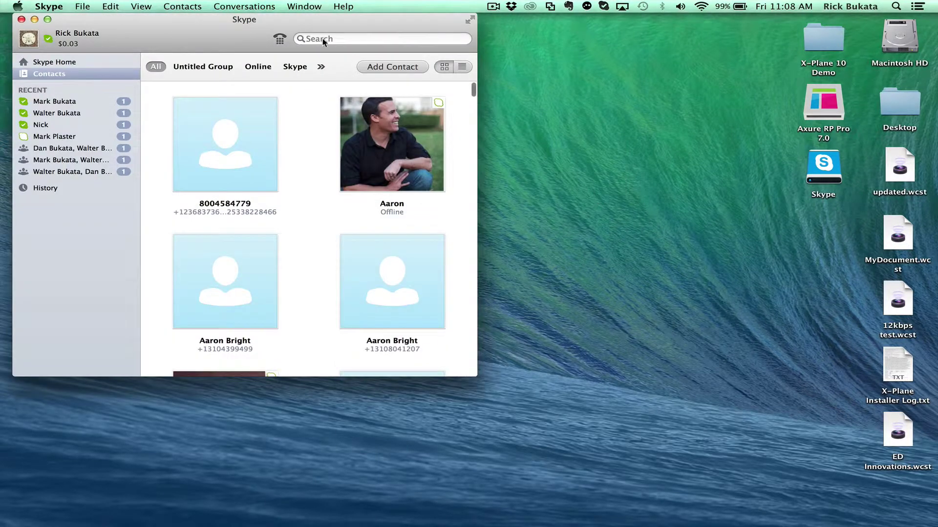
left_click_drag(227, 36, 435, 83)
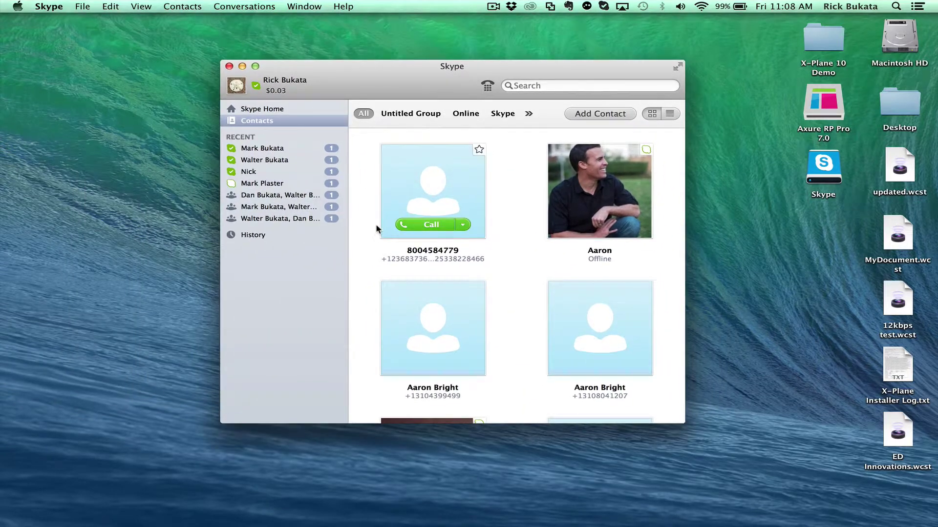
left_click_drag(381, 94, 338, 92)
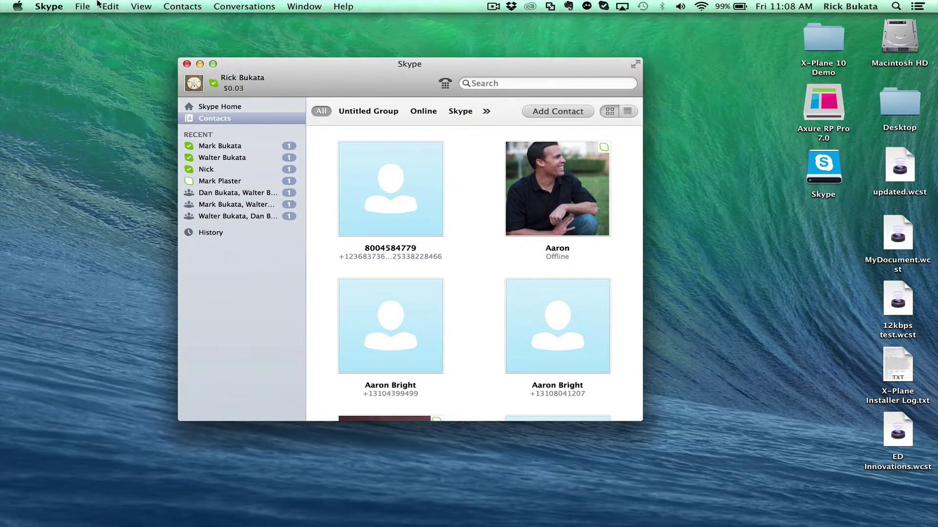
Sign out of the current Skype account and open the online form for creating an account
left_click(51, 6)
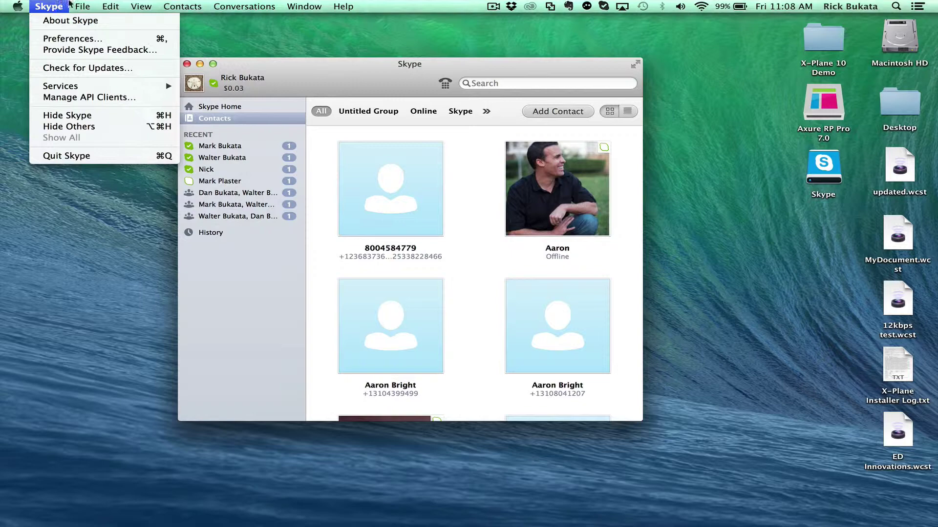
mouse_move(80, 6)
left_click(112, 131)
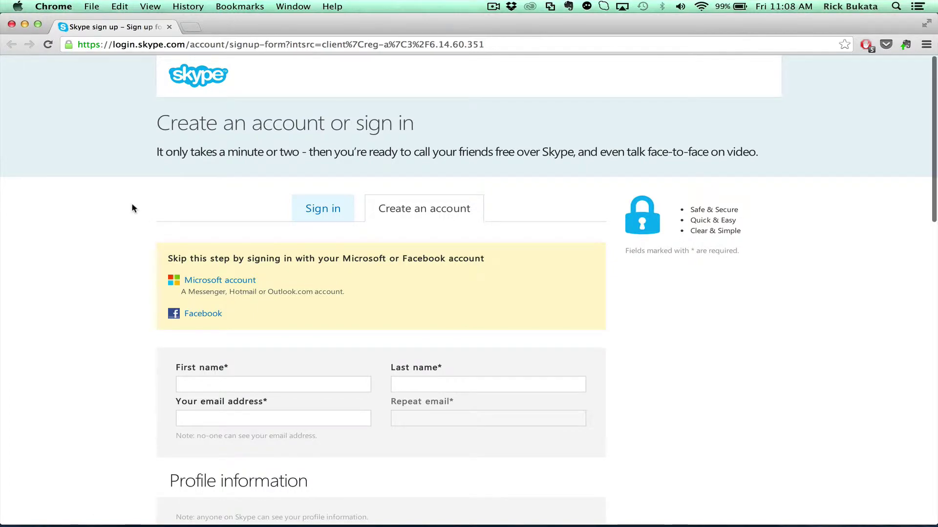
Review the sign-up form's personal, profile, Skype Name and password fields, and close the browser window
scroll(132, 208, "down", 3)
scroll(132, 208, "down", 10)
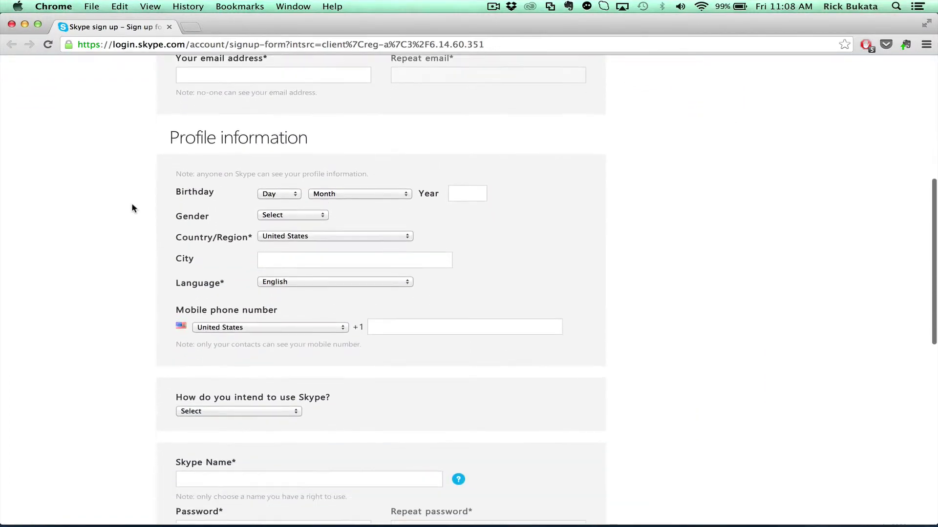
scroll(132, 208, "down", 3)
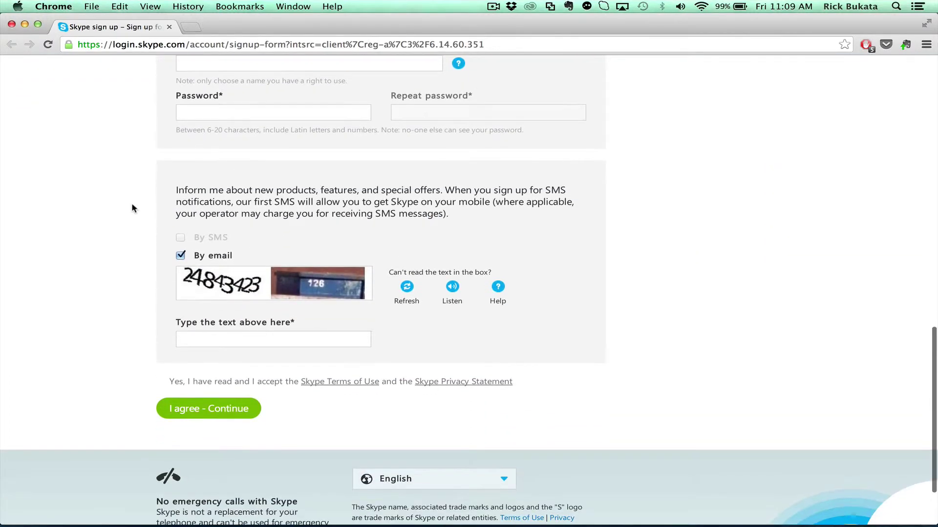
scroll(132, 208, "up", 15)
left_click(12, 24)
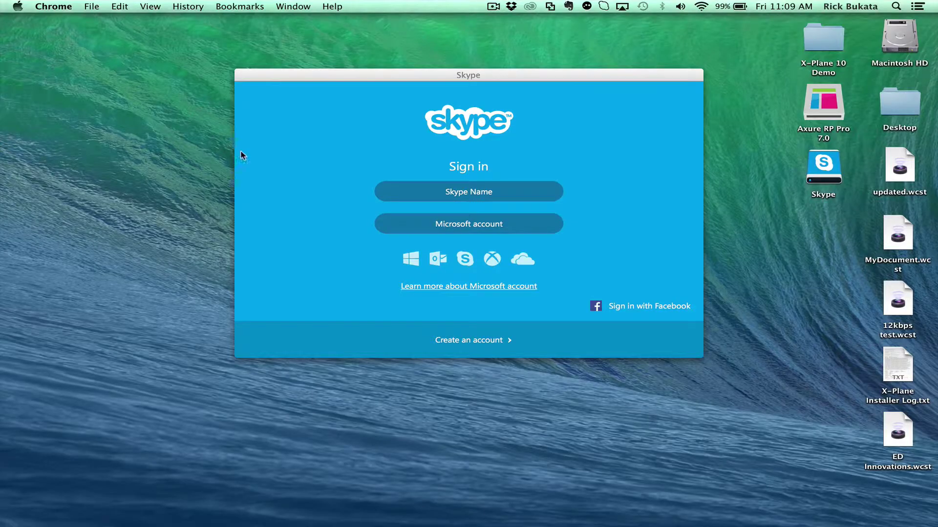
Sign in to Skype with the existing Skype Name by entering the account password
left_click(472, 215)
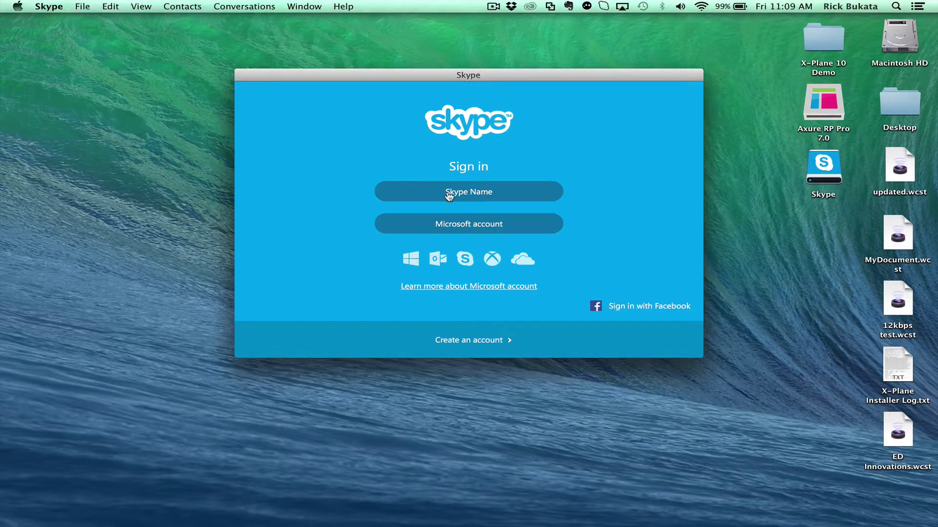
left_click(446, 192)
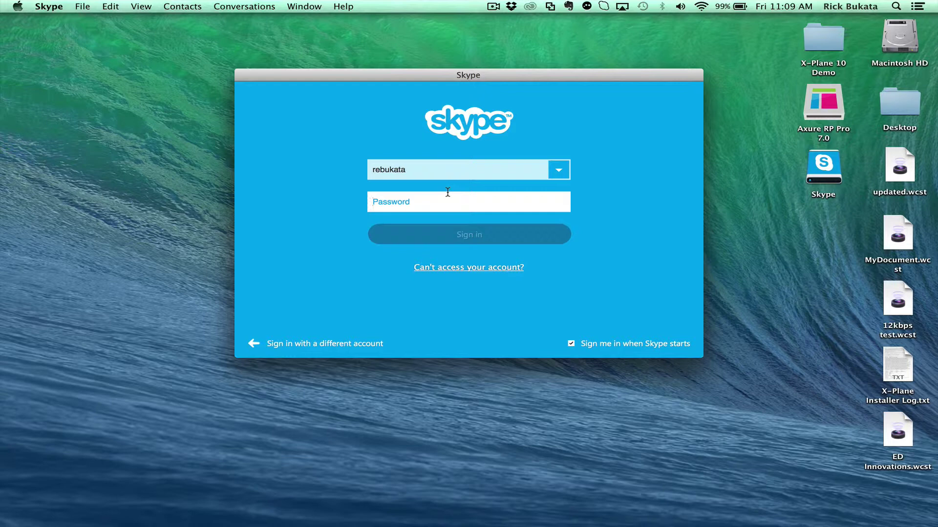
type("•••")
key("Return")
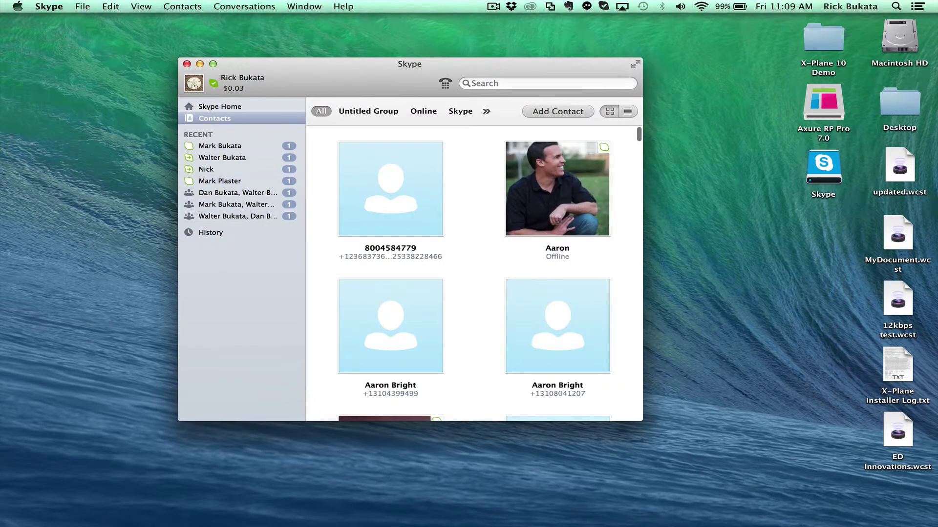
Enlarge the Skype window to fit three columns of contacts and shift it slightly on the desktop
left_click_drag(642, 421, 791, 464)
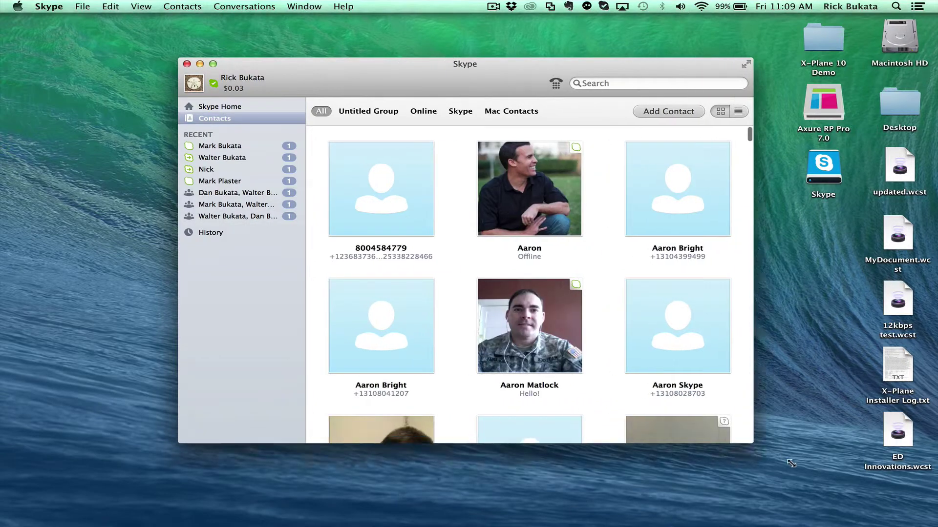
mouse_move(592, 355)
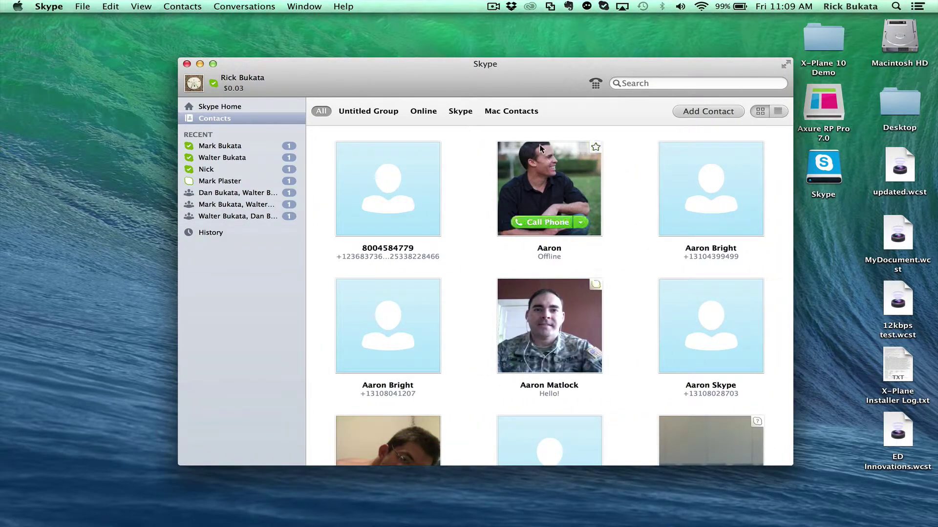
left_click_drag(511, 84, 484, 81)
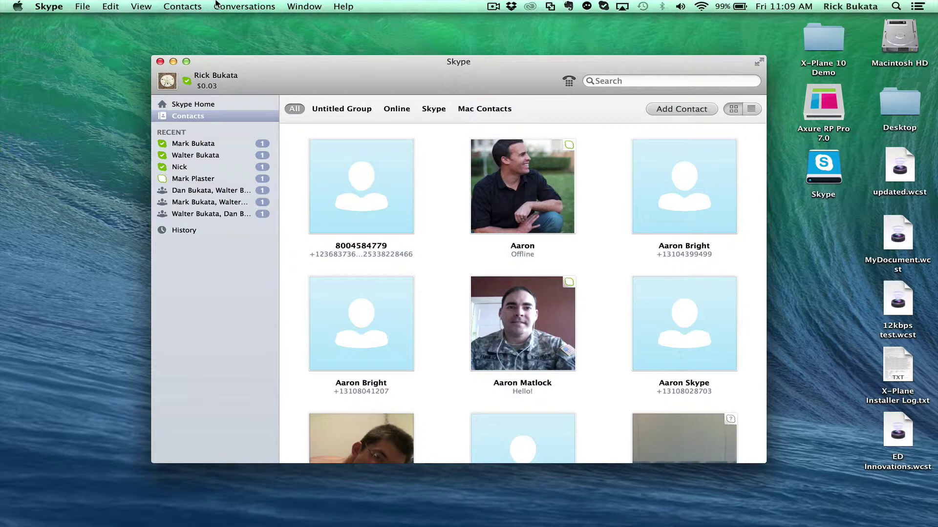
Review the available microphone and speaker devices in Skype's Audio/Video preferences, and close the preferences without changing them
left_click(54, 6)
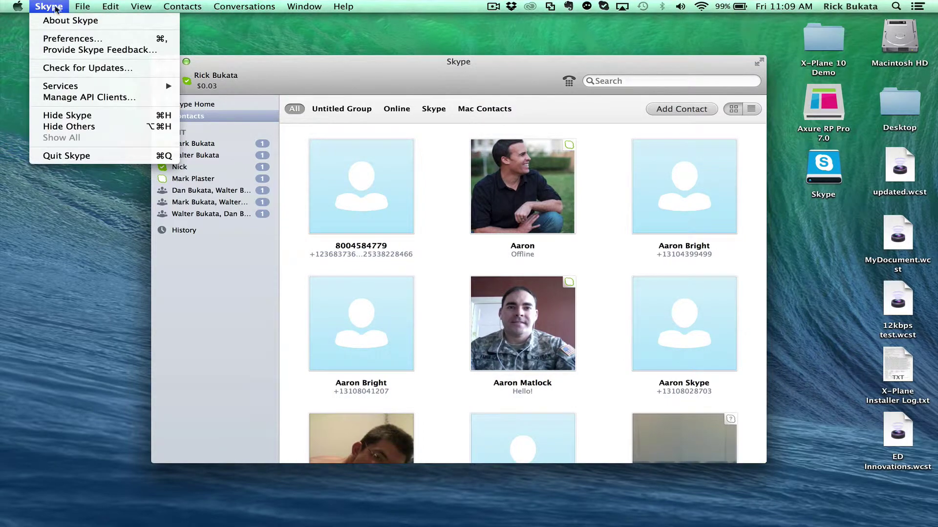
left_click(68, 38)
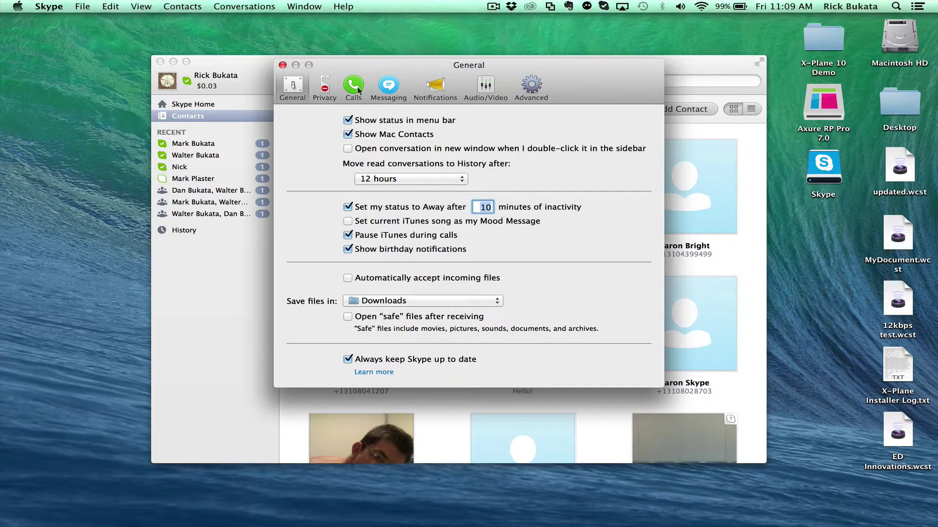
left_click(488, 86)
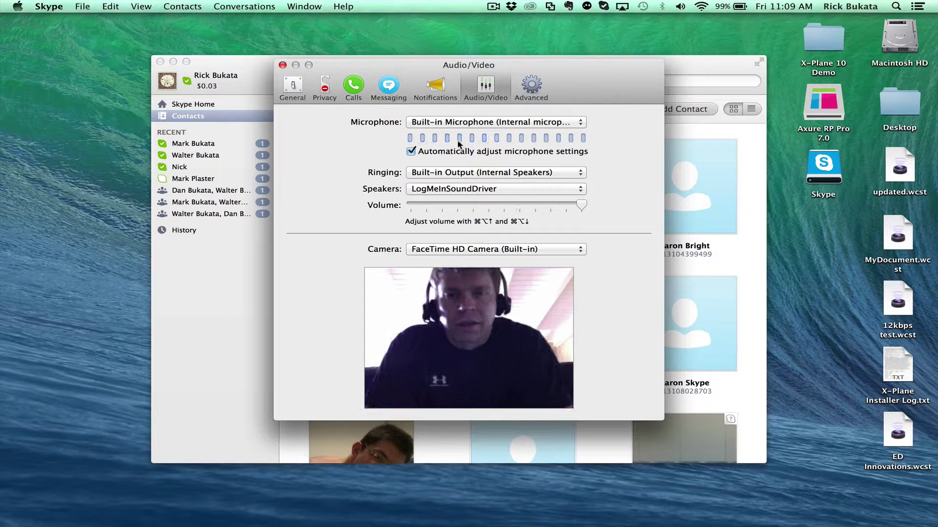
left_click(505, 122)
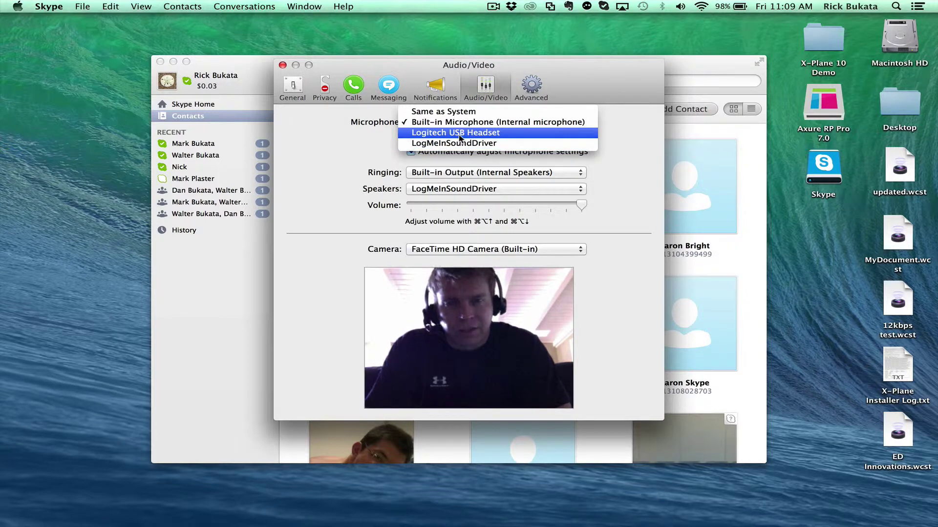
left_click(327, 153)
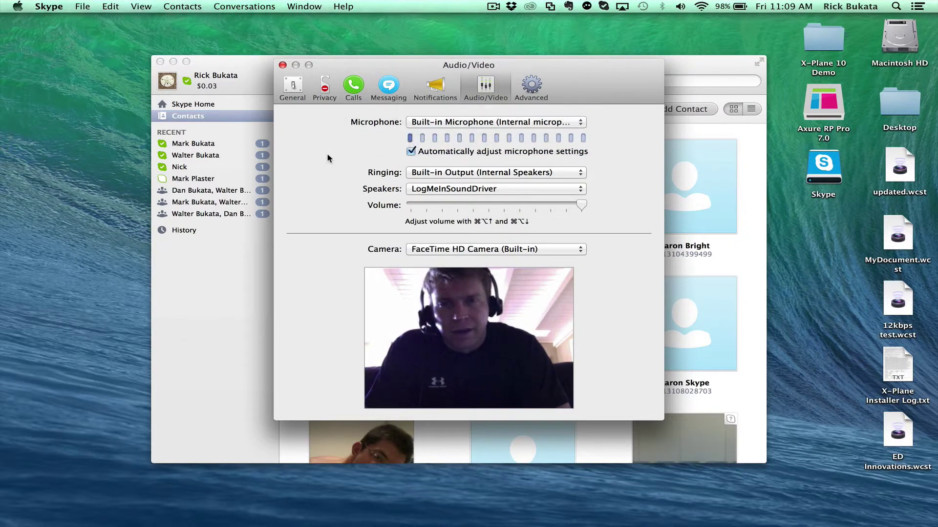
left_click(480, 189)
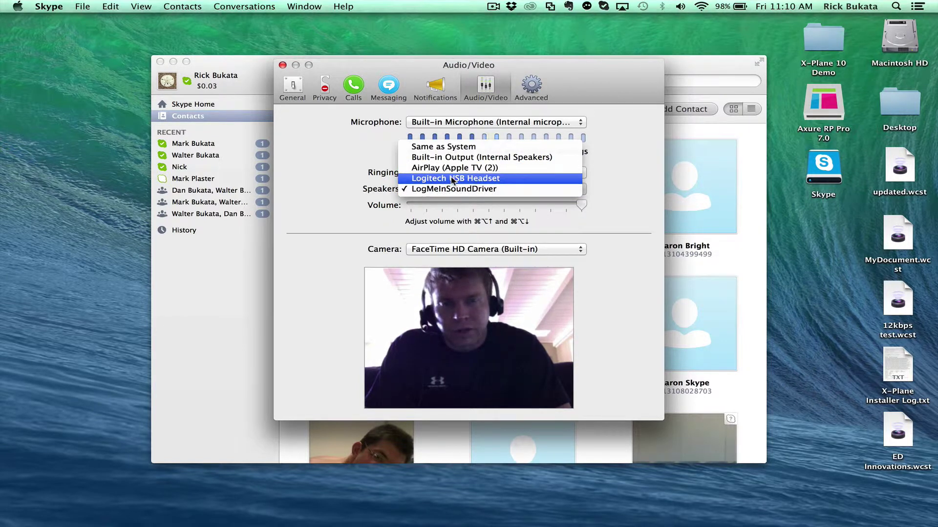
left_click(320, 159)
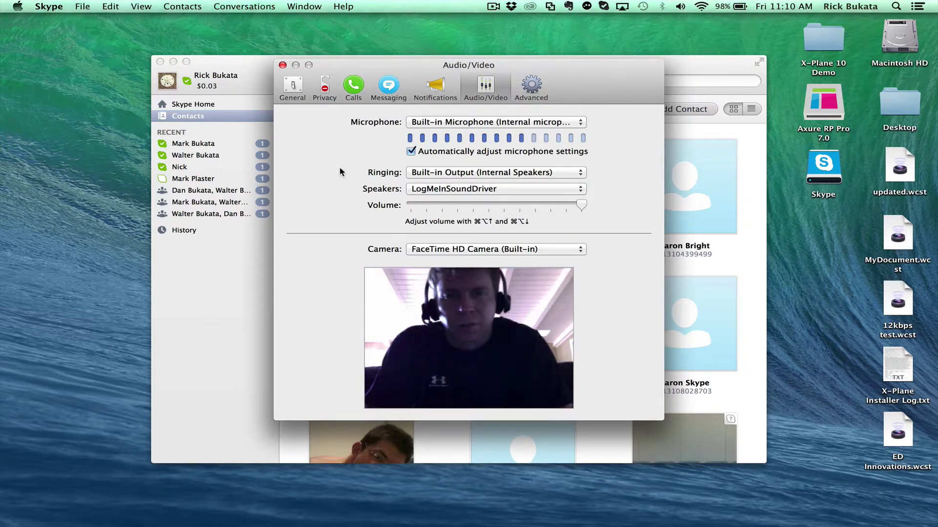
left_click(282, 65)
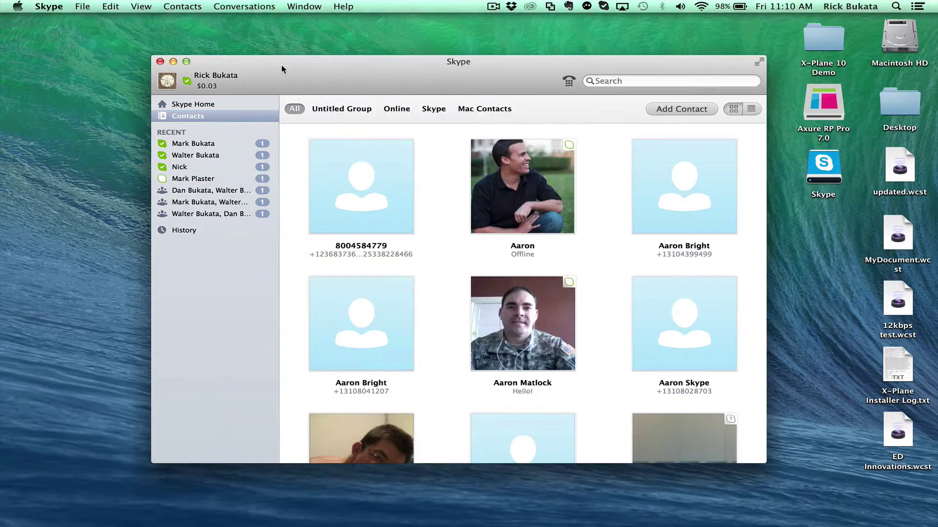
Search for "echo 123", then place a sound check call to the Skype test call contact and end it
left_click_drag(281, 68, 283, 56)
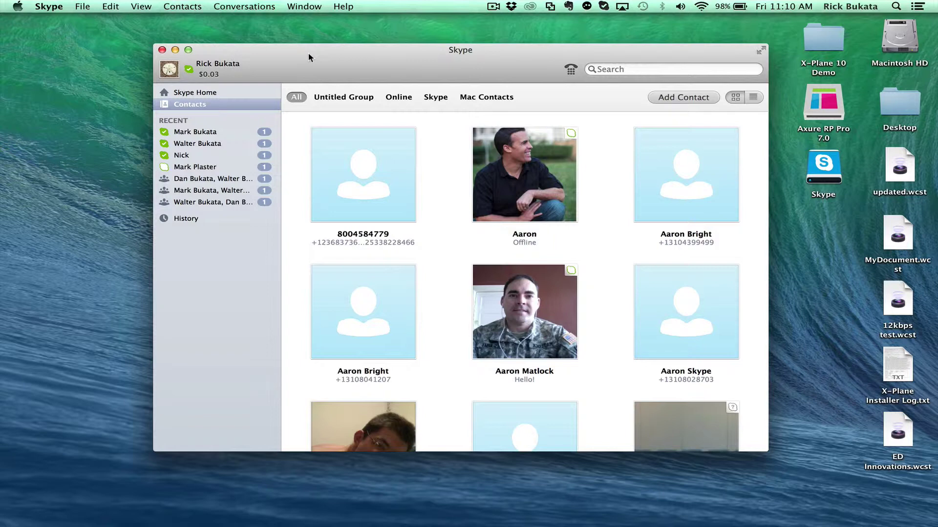
left_click(630, 71)
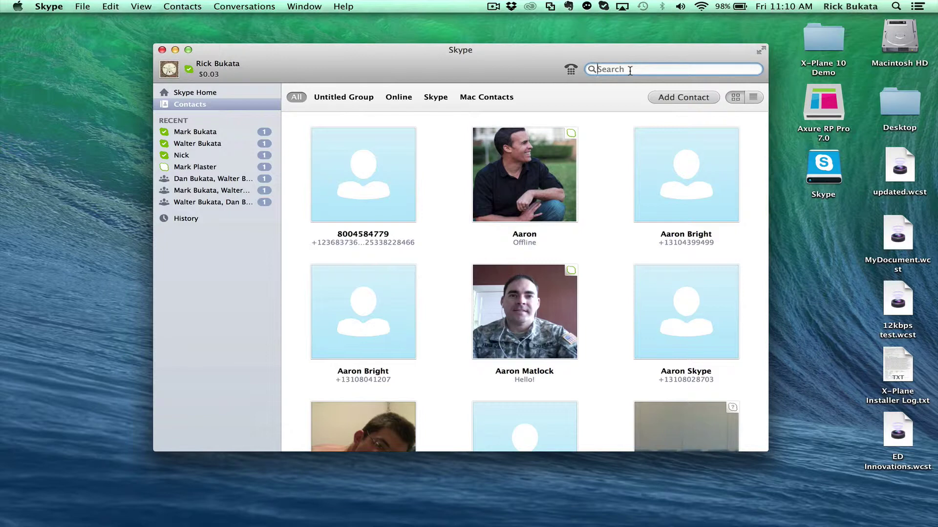
type("echo 123")
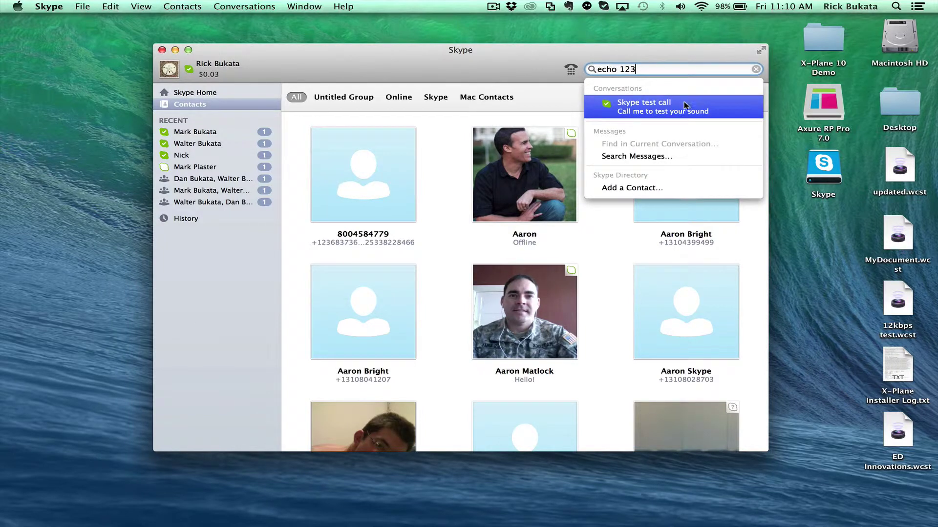
left_click(671, 107)
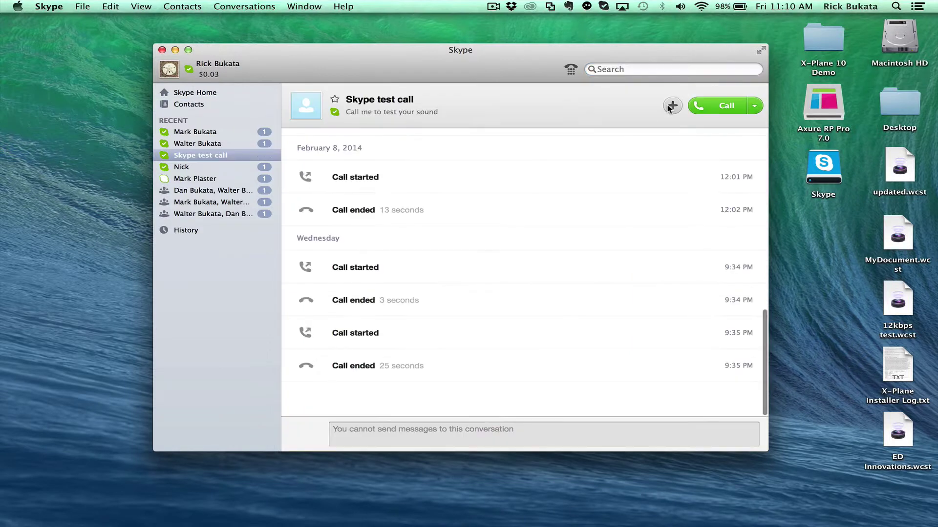
left_click(723, 108)
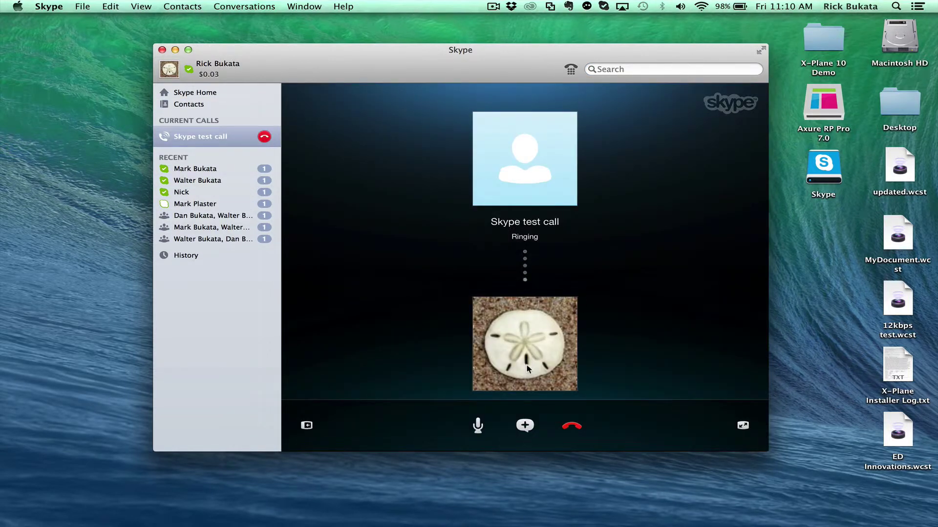
left_click(572, 427)
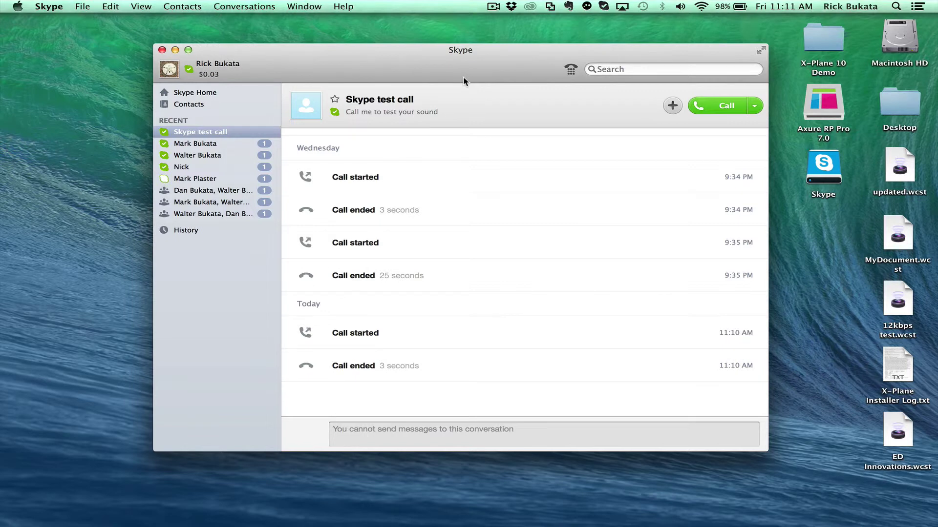
Show the Skype Home page and move the Skype window up to just below the menu bar
left_click(207, 93)
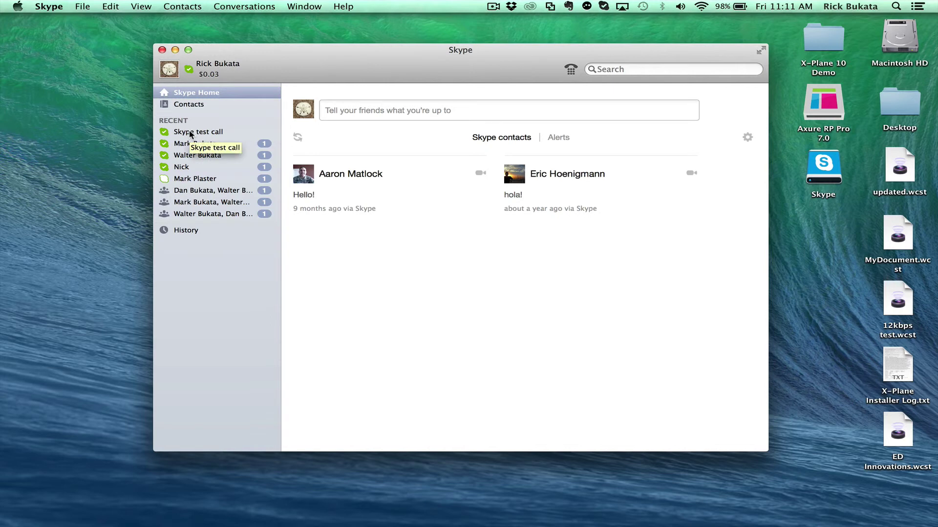
left_click_drag(497, 72, 495, 42)
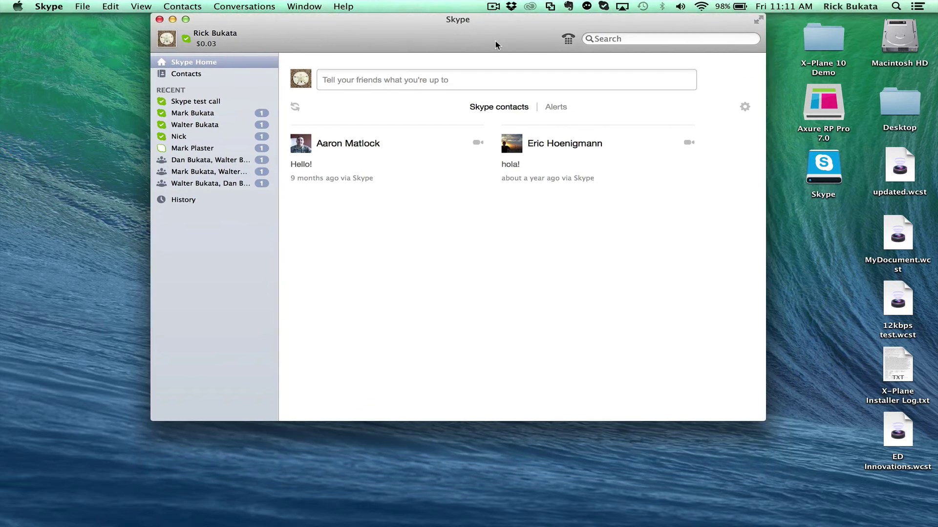